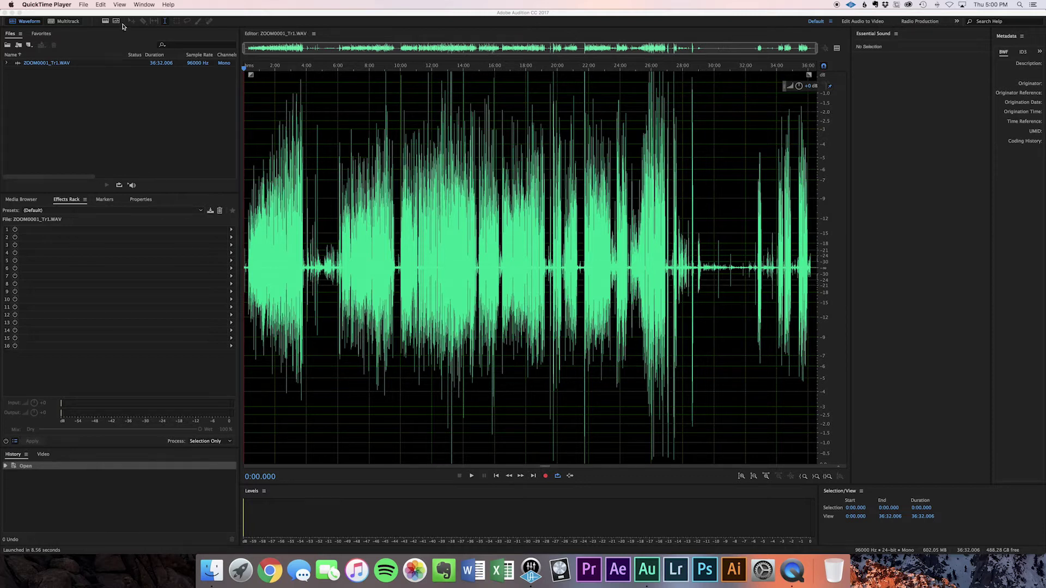
Show the spectral frequency display beneath the ZOOM0001_Tr1.WAV waveform.
click(106, 21)
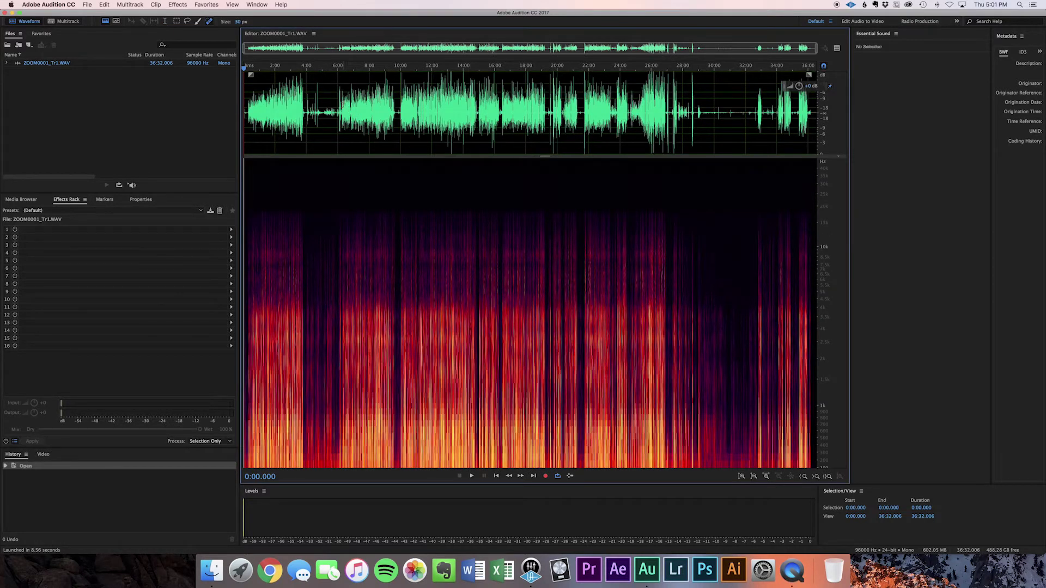
Select the passage from 6:21 to 8:55 and play it back.
drag(344, 212, 384, 213)
key(space)
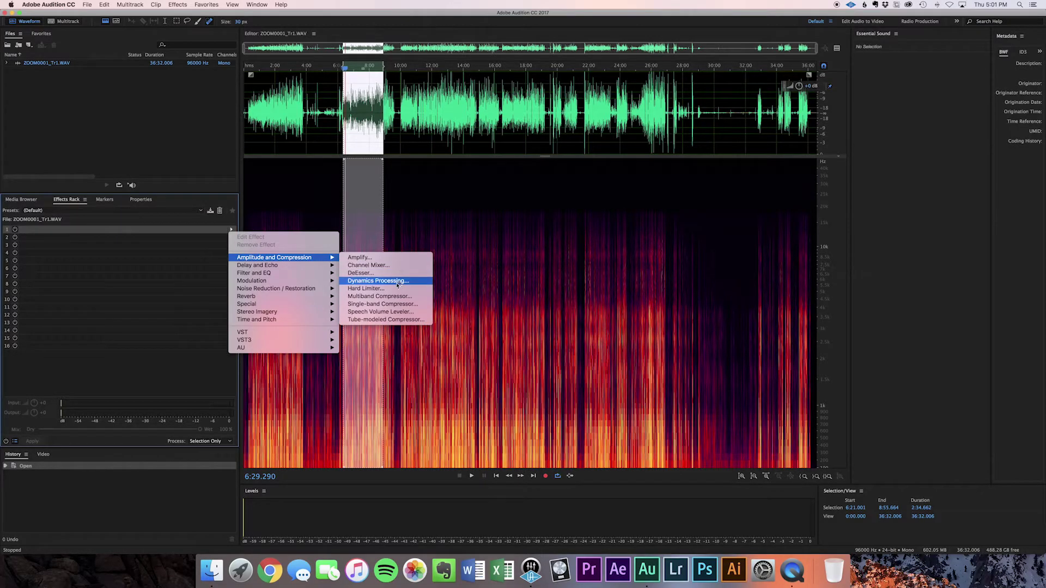
Put a Single-band Compressor in slot 1: −20.2 dB threshold, 4:1, 30.6 ms attack, 366.6 ms release.
click(402, 305)
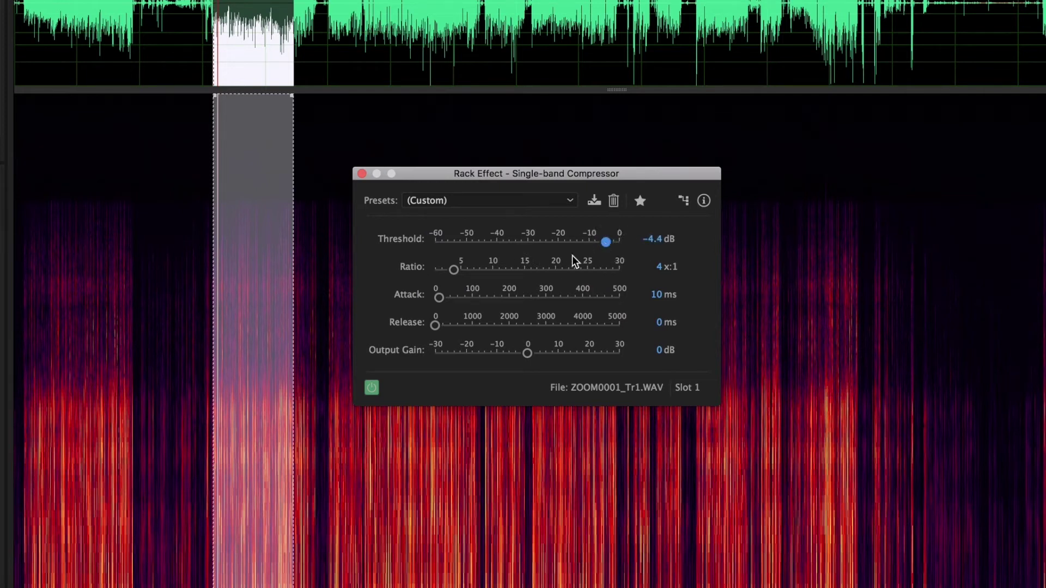
mouse_move(602, 244)
mouse_down()
mouse_move(543, 248)
mouse_move(591, 250)
mouse_up()
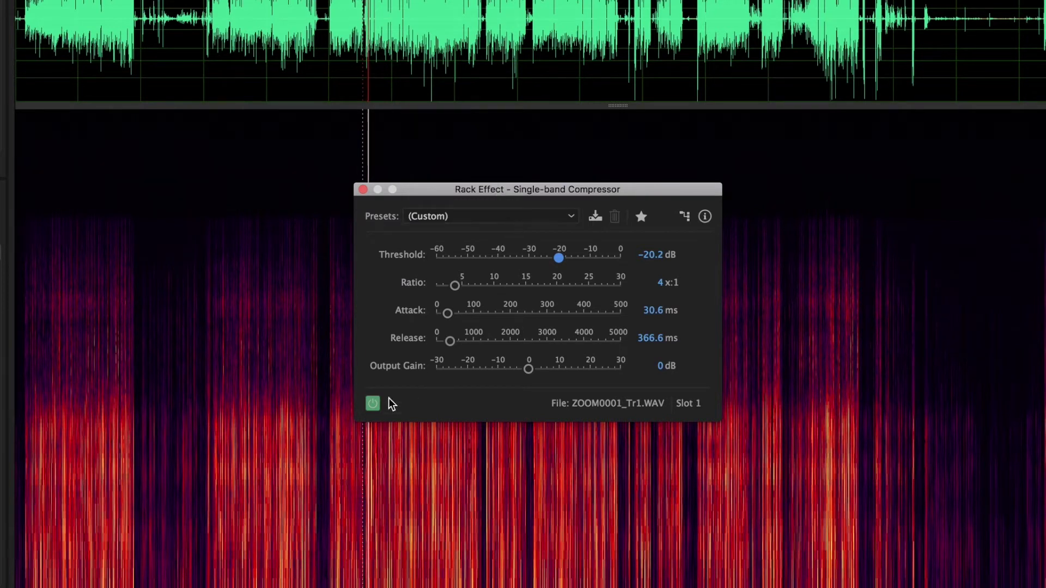
A/B the first compressor by bypassing and re-enabling it, leaving it active.
click(372, 403)
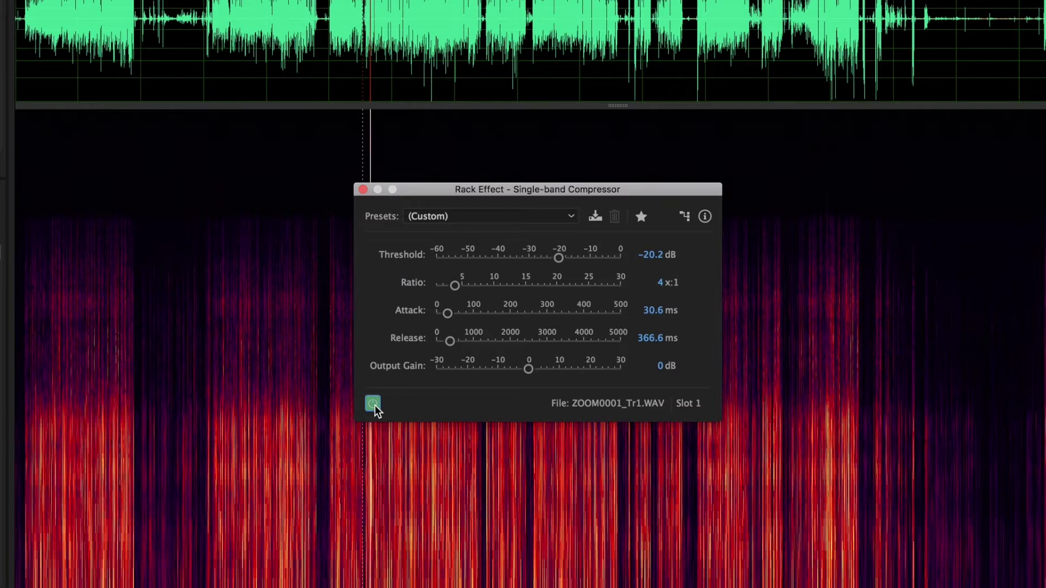
click(374, 404)
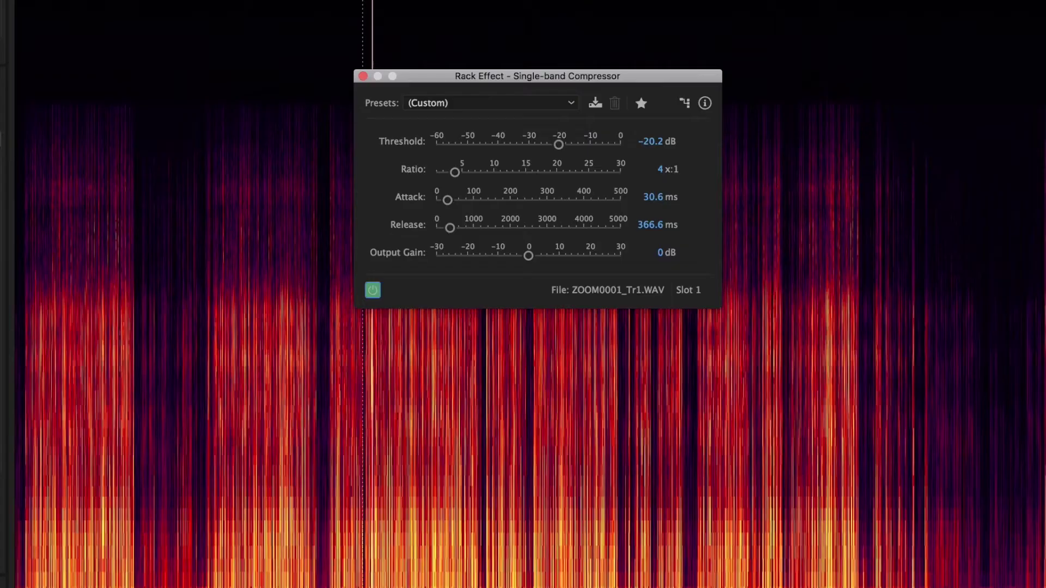
click(2, 159)
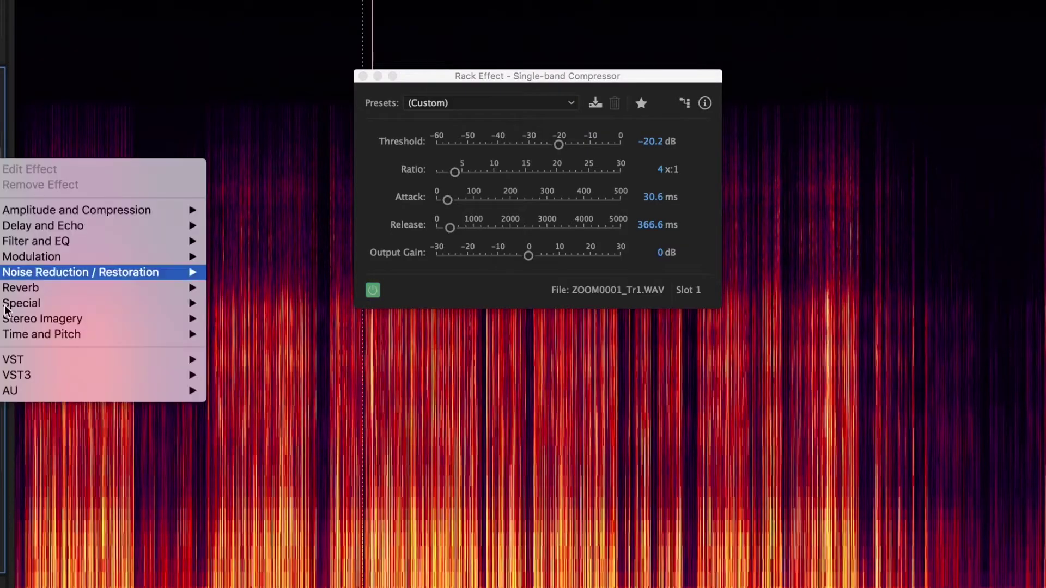
Add a slot 2 Single-band Compressor (−21.7 dB, 4.1:1, 22.9 ms, 454 ms) and A/B it.
mouse_move(37, 376)
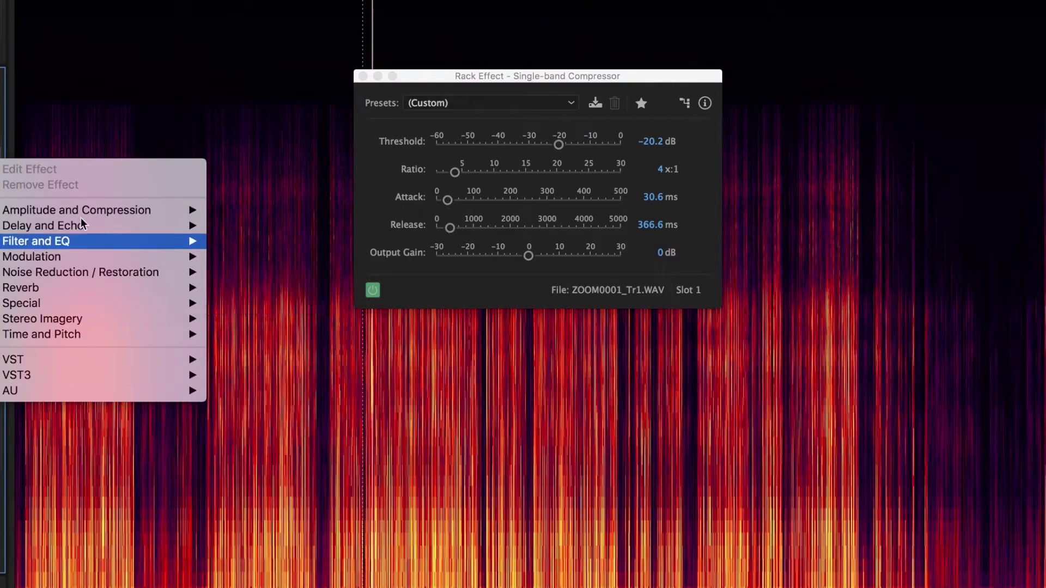
mouse_move(119, 212)
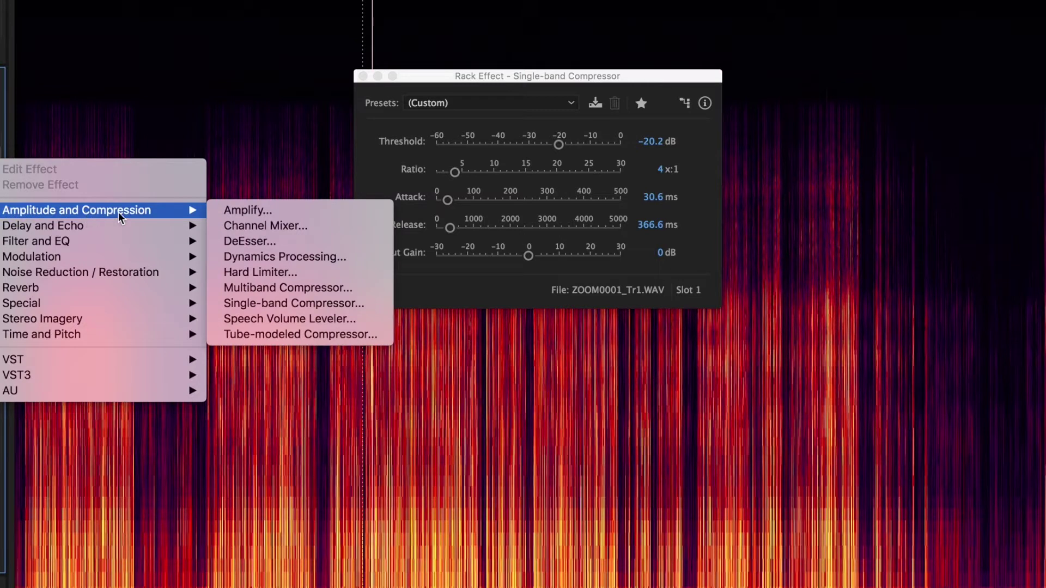
click(292, 308)
drag(437, 151, 347, 305)
drag(606, 353, 430, 355)
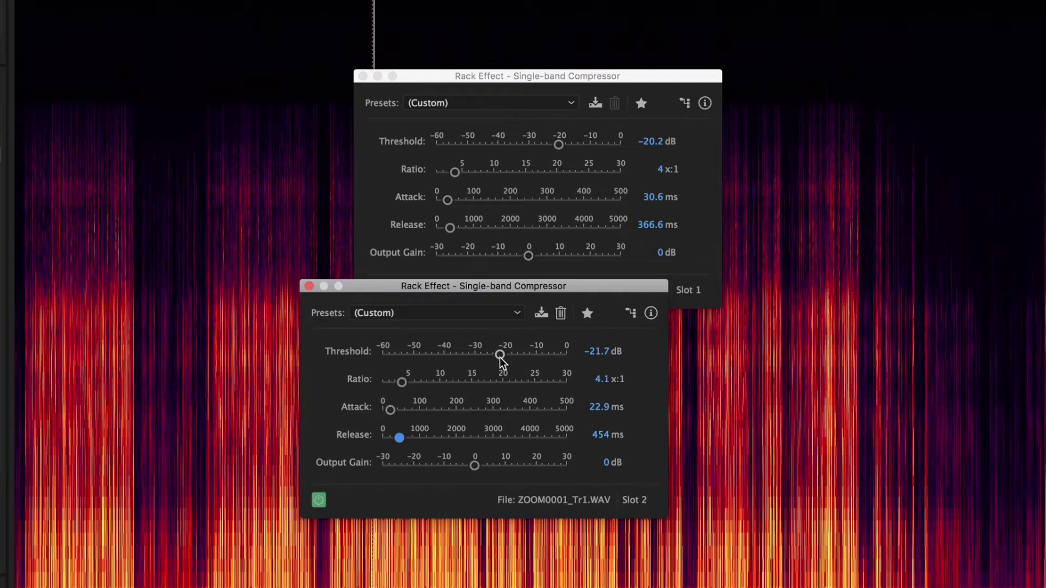
click(319, 501)
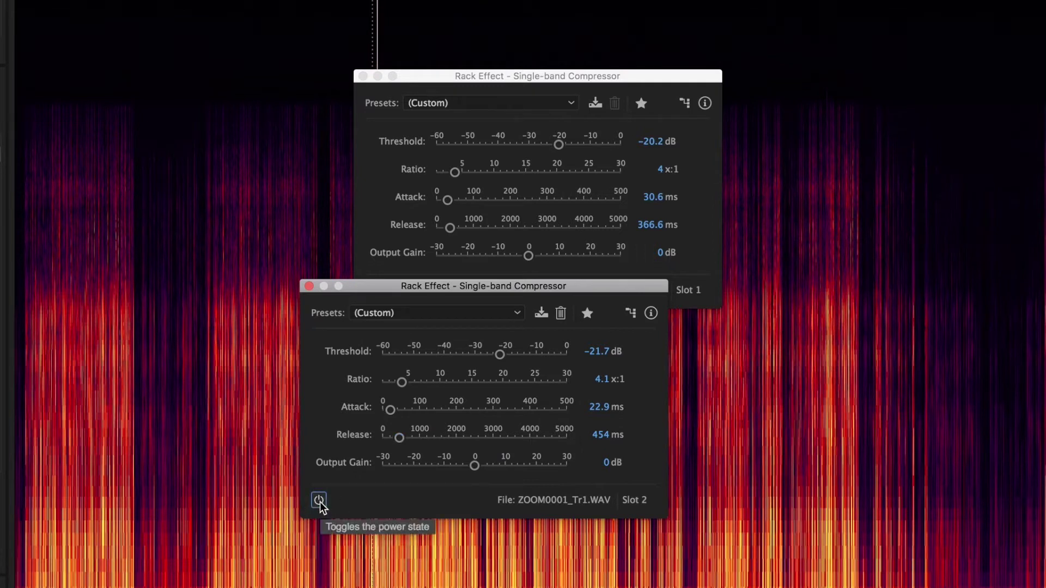
click(320, 501)
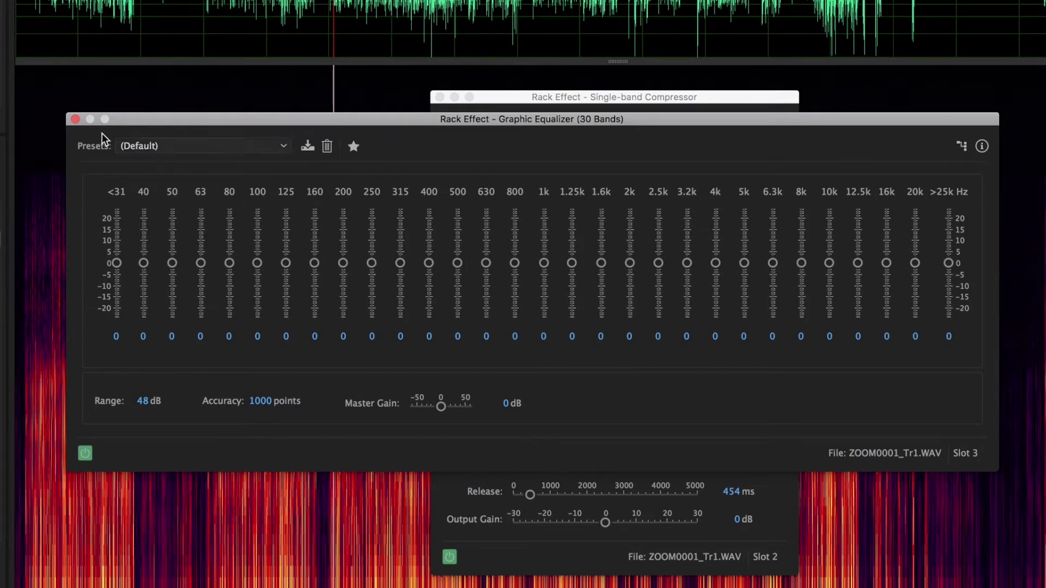
Replace the 30-band Graphic Equalizer in slot 3 with a Parametric Equalizer.
click(76, 119)
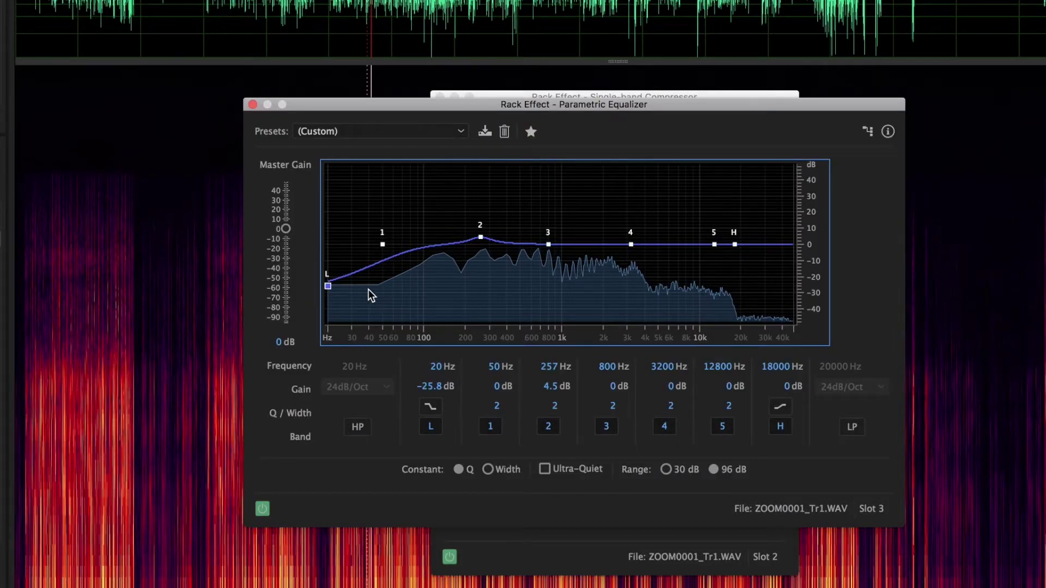
Dip Parametric EQ band 2 near 295 Hz by 2.5 dB and add a gentle high-shelf boost.
drag(480, 238, 471, 264)
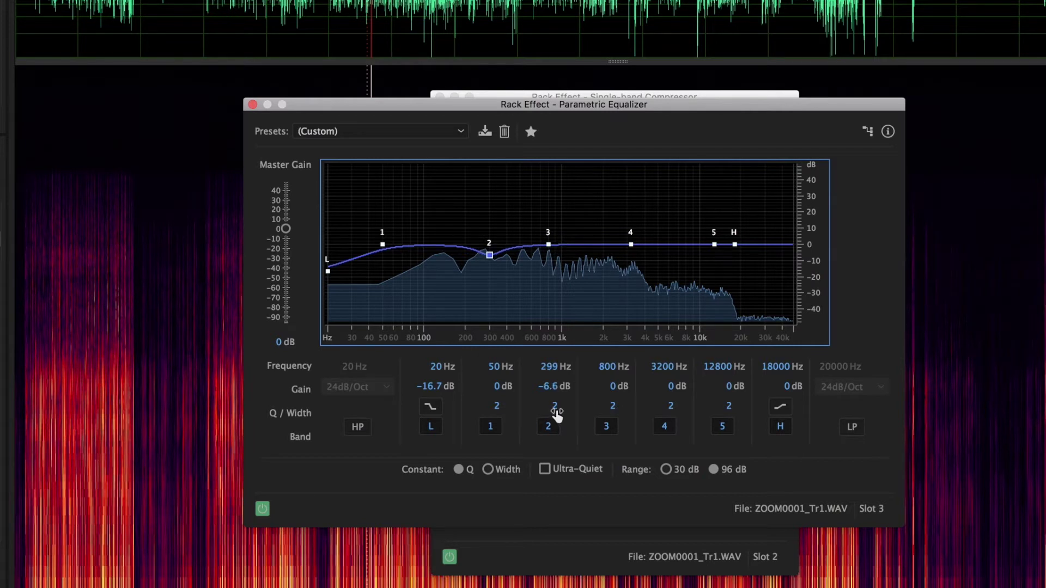
mouse_move(556, 414)
mouse_down()
mouse_move(569, 417)
mouse_move(543, 414)
mouse_up()
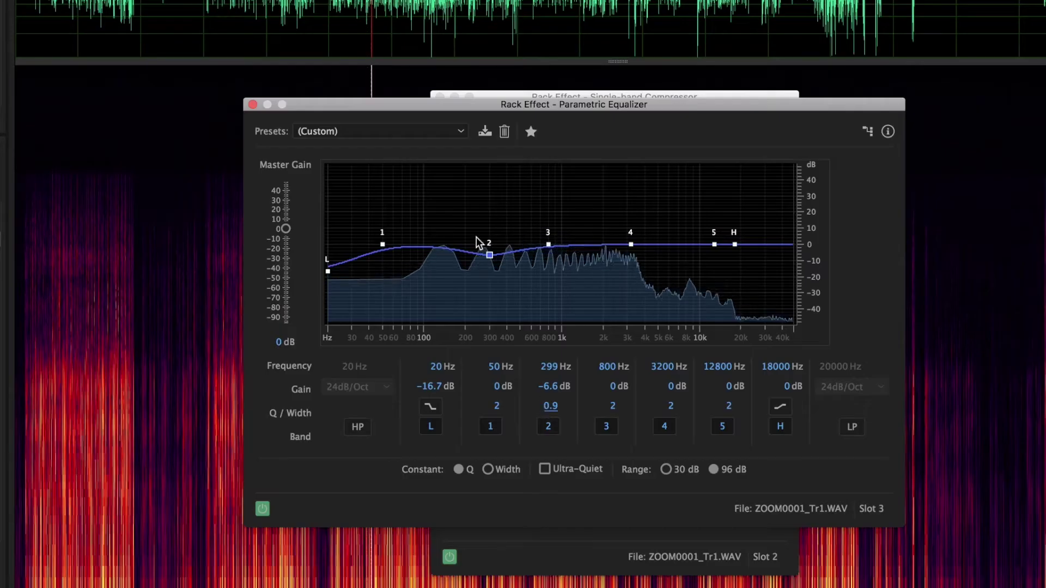
drag(490, 256, 489, 250)
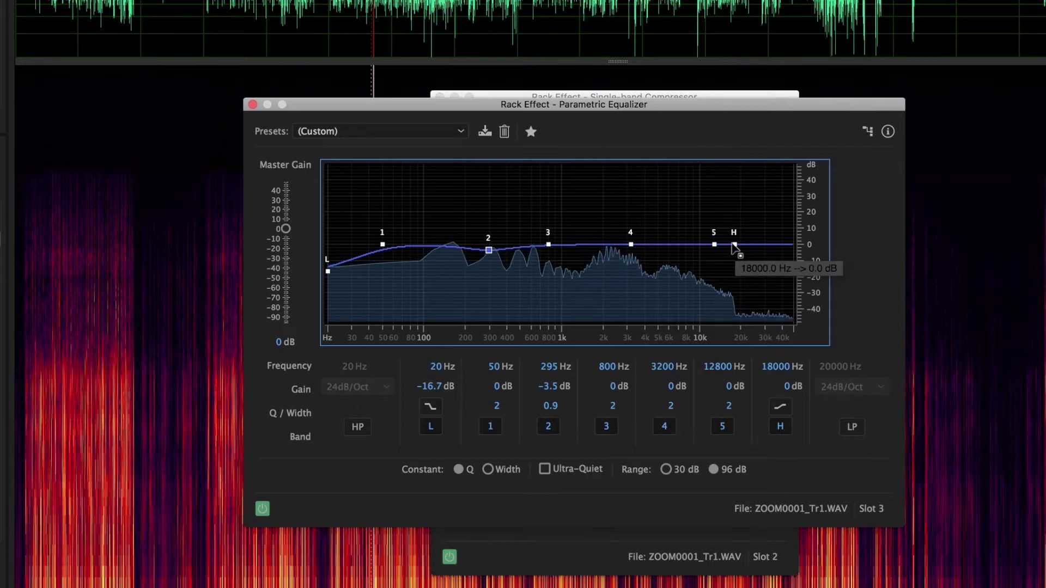
drag(732, 245, 732, 240)
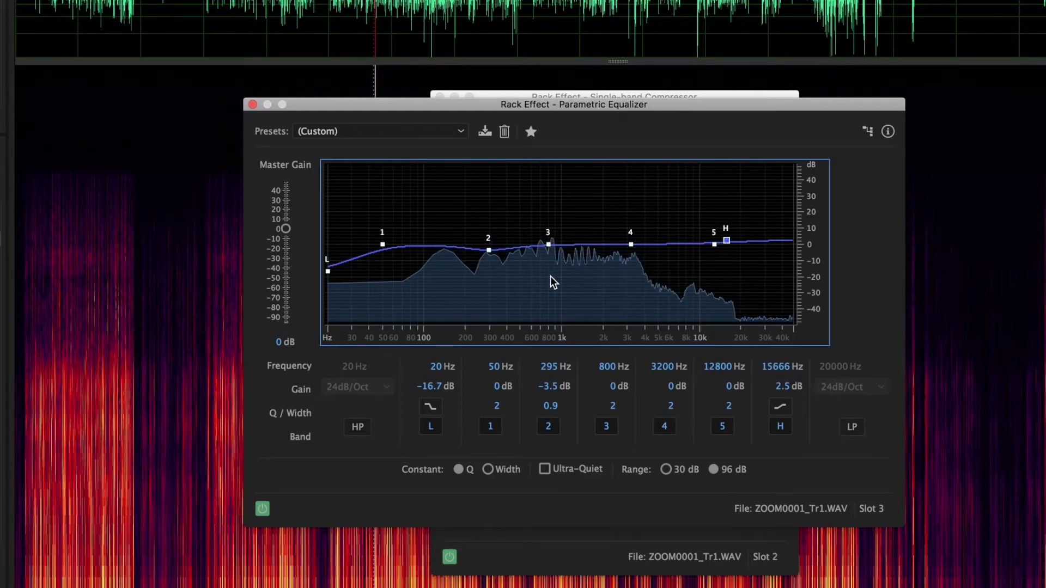
mouse_move(491, 253)
drag(490, 251, 490, 250)
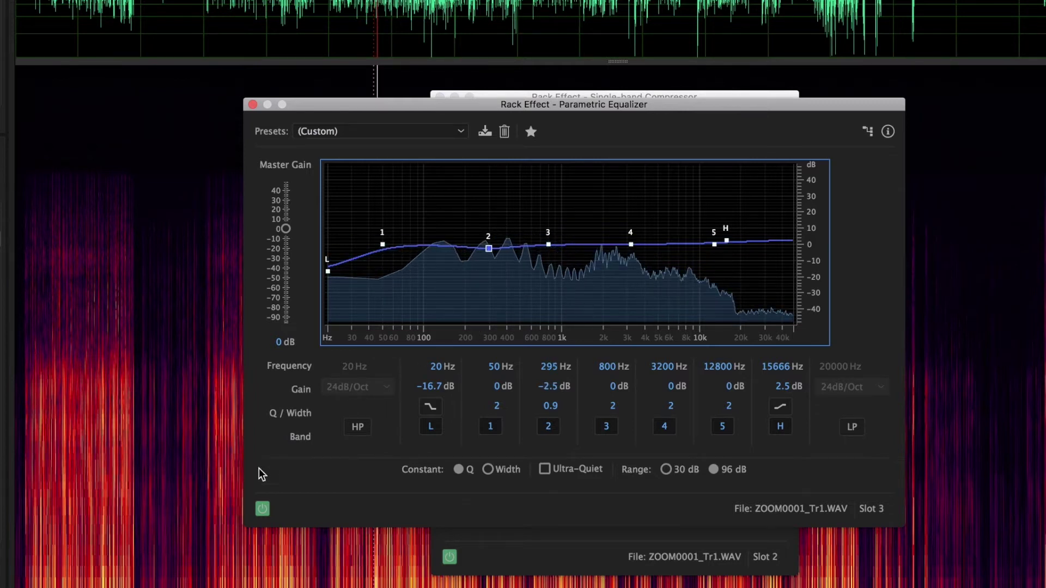
A/B the Parametric Equalizer by bypassing and re-enabling it twice.
click(263, 510)
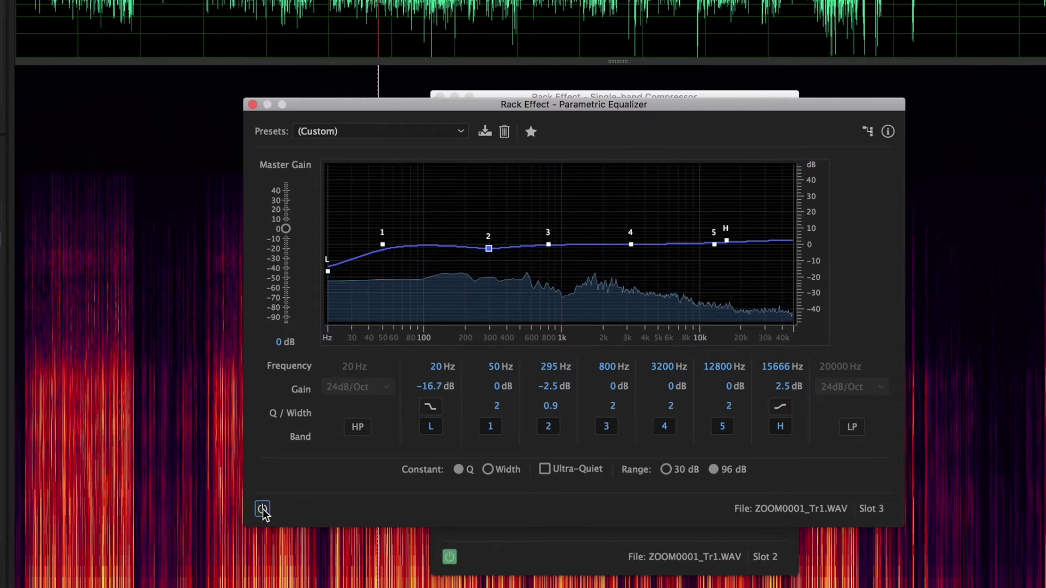
click(263, 509)
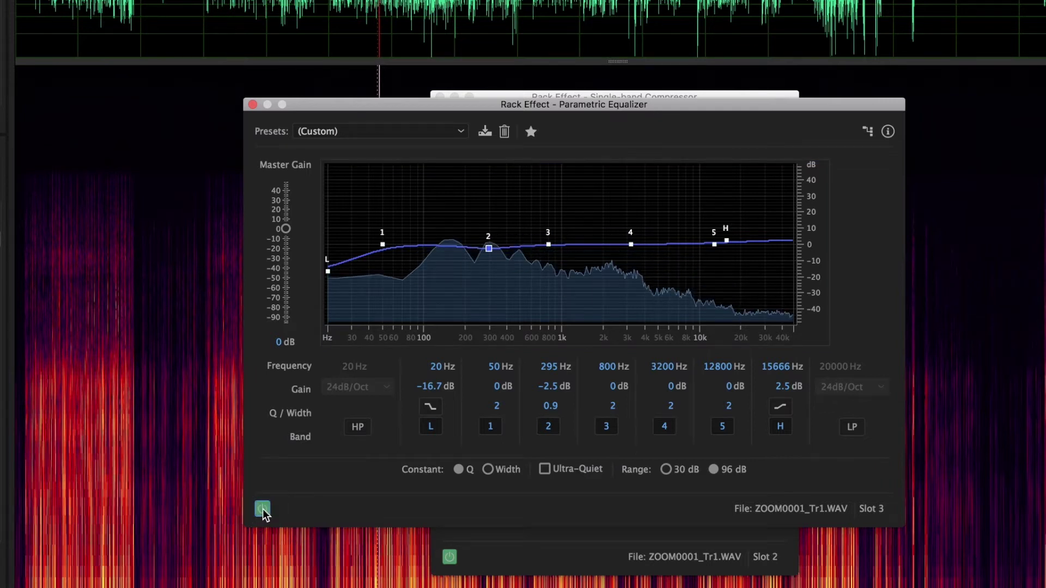
click(263, 509)
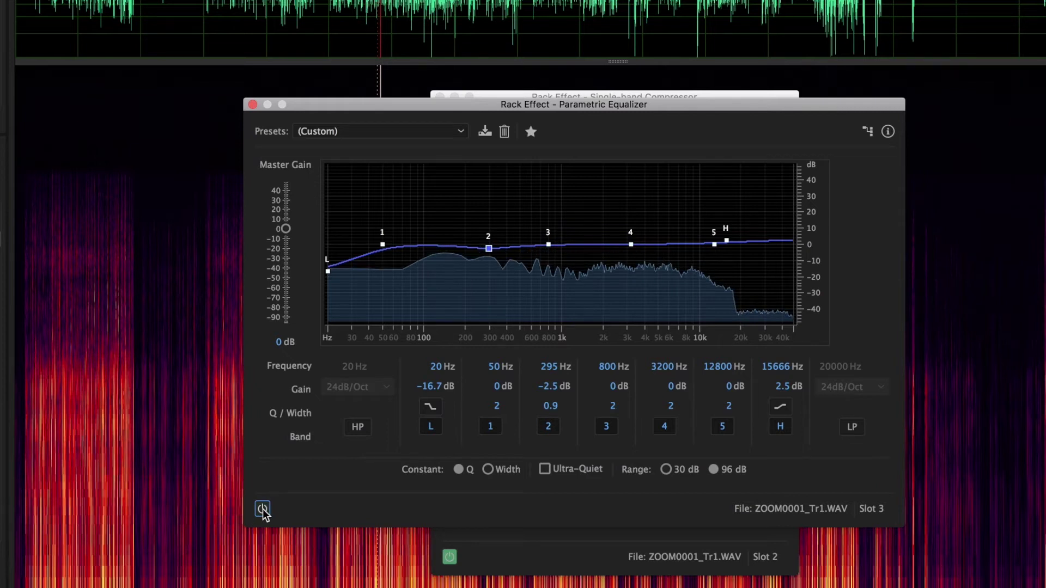
click(262, 509)
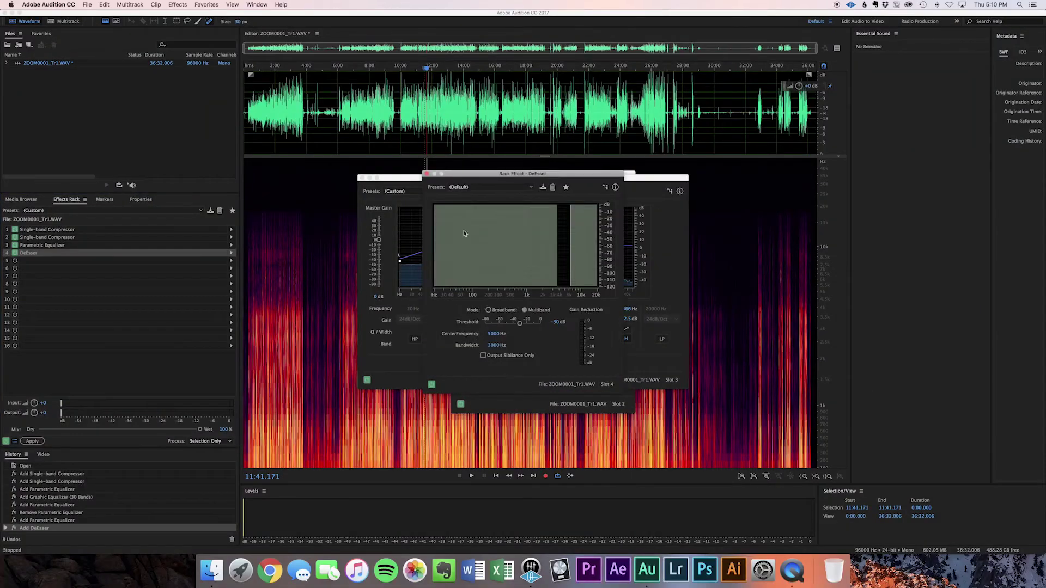
Move the DeEsser window aside and set center frequency 5834 Hz, bandwidth 3747 Hz.
drag(490, 182, 472, 178)
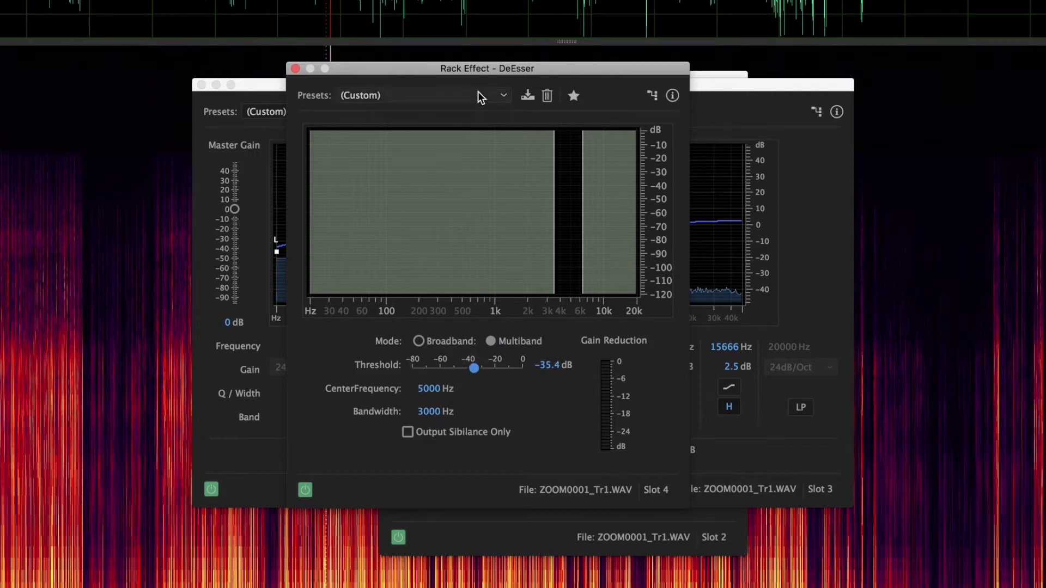
drag(496, 70, 214, 64)
drag(144, 372, 134, 369)
mouse_move(144, 408)
mouse_down()
mouse_move(140, 417)
mouse_move(144, 398)
mouse_up()
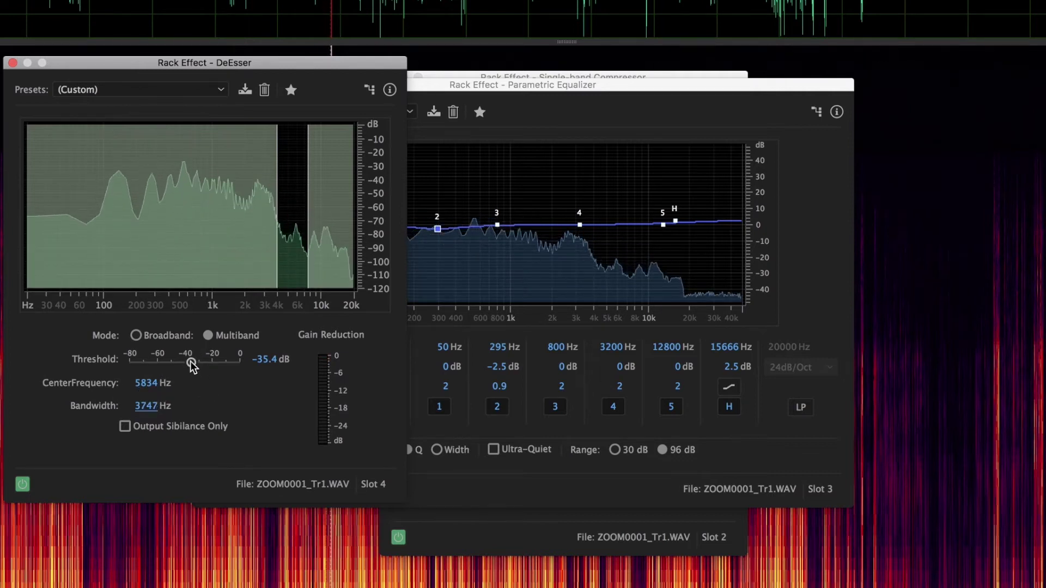
Lower the DeEsser threshold to about −34 dB.
drag(191, 365, 169, 367)
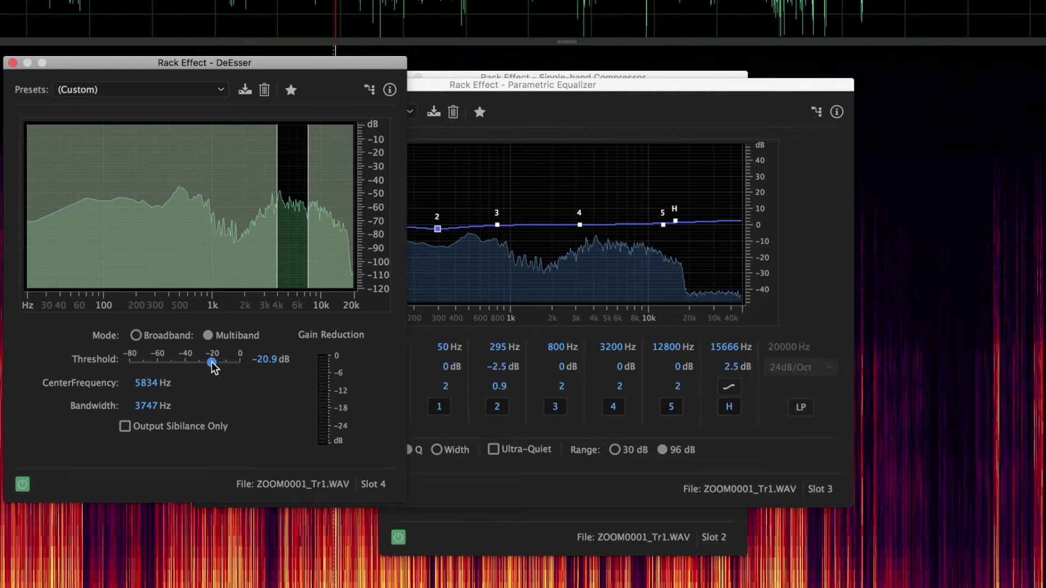
mouse_move(212, 362)
mouse_down()
mouse_move(182, 361)
mouse_move(191, 362)
mouse_up()
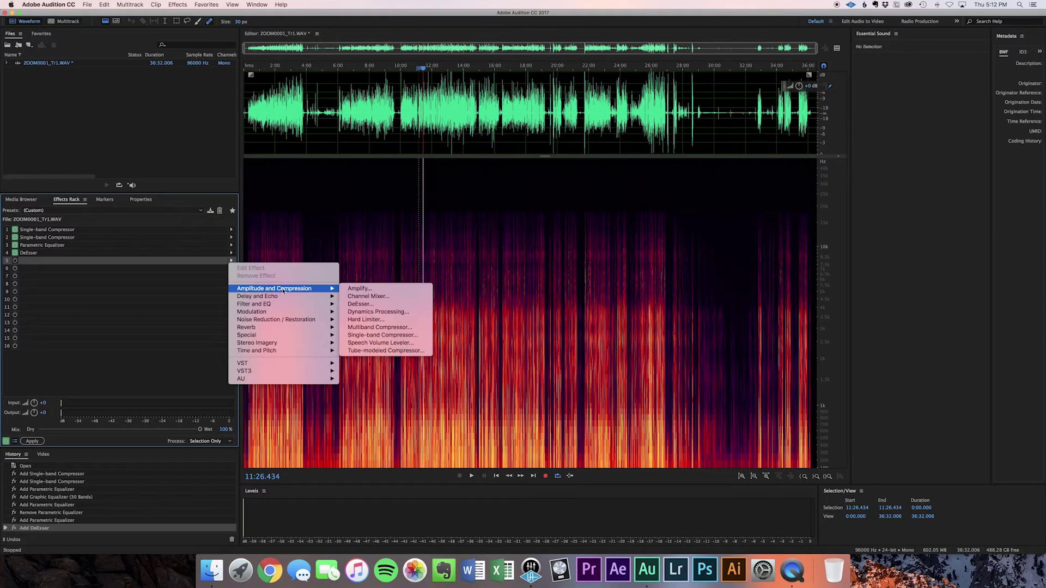
Add a Hard Limiter in slot 5 with −0.6 dB maximum amplitude and raised input boost.
click(388, 321)
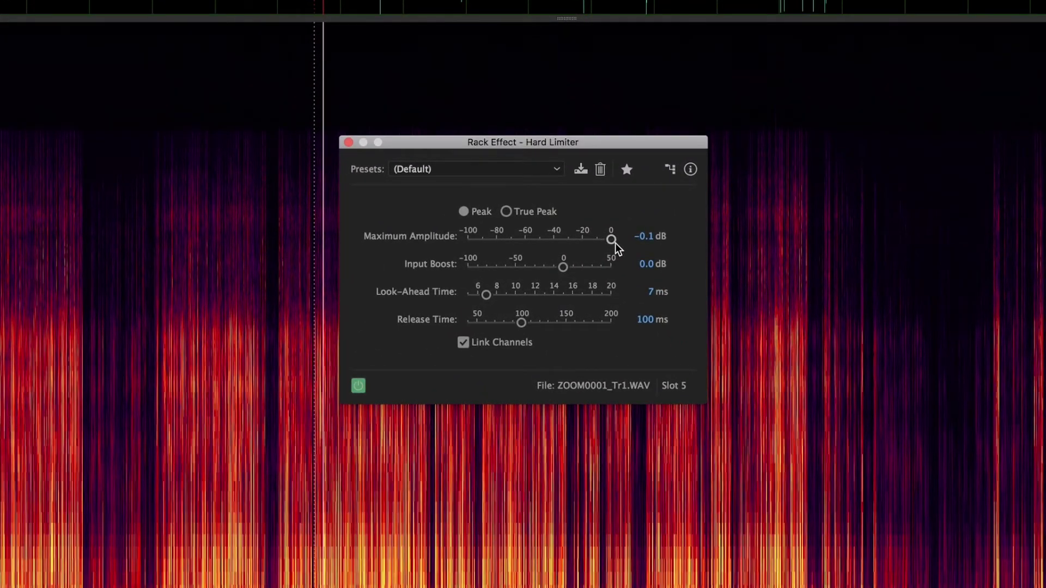
drag(613, 241, 610, 240)
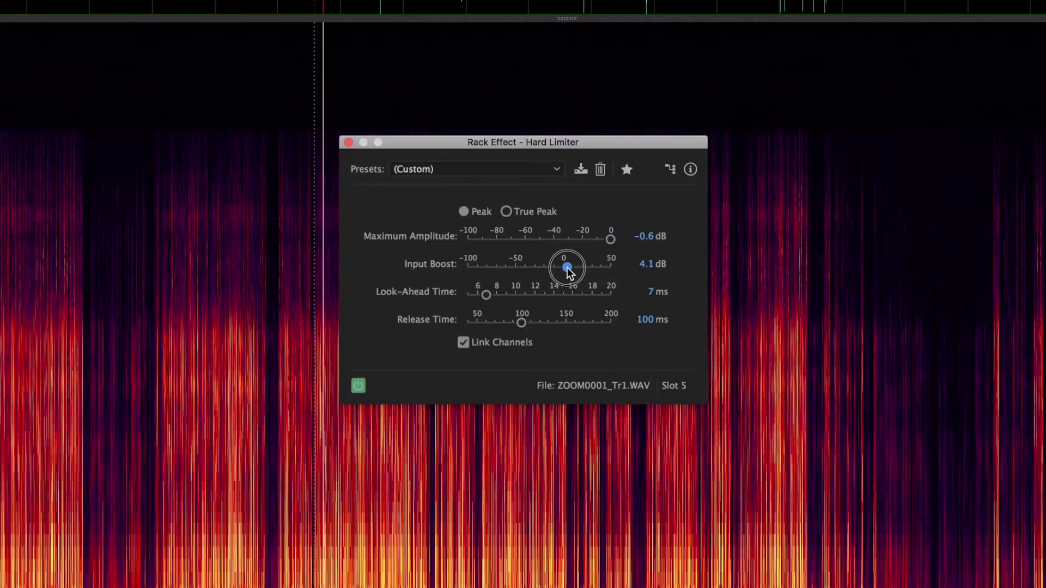
drag(570, 274, 571, 275)
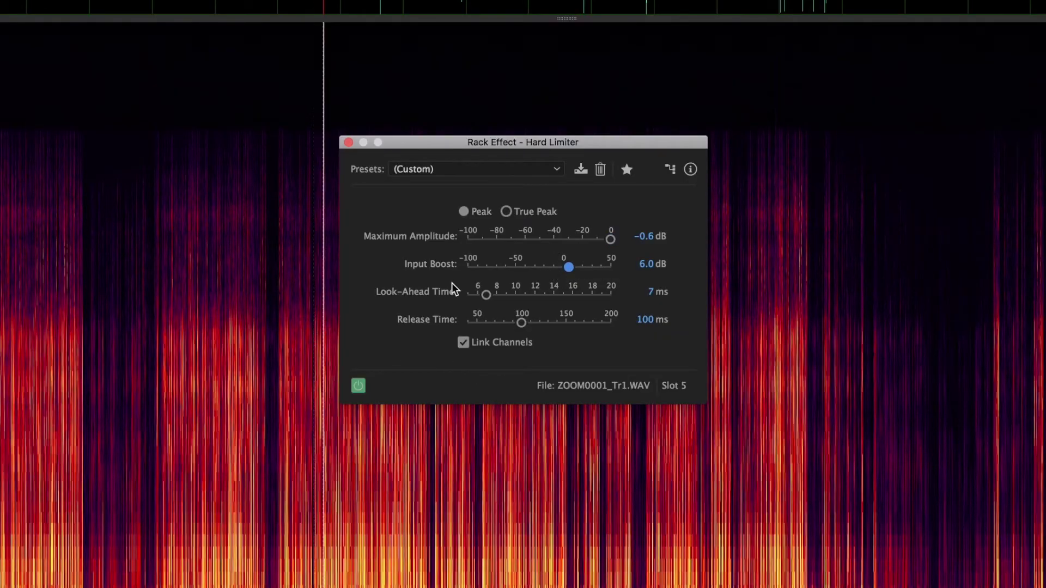
drag(569, 268, 549, 282)
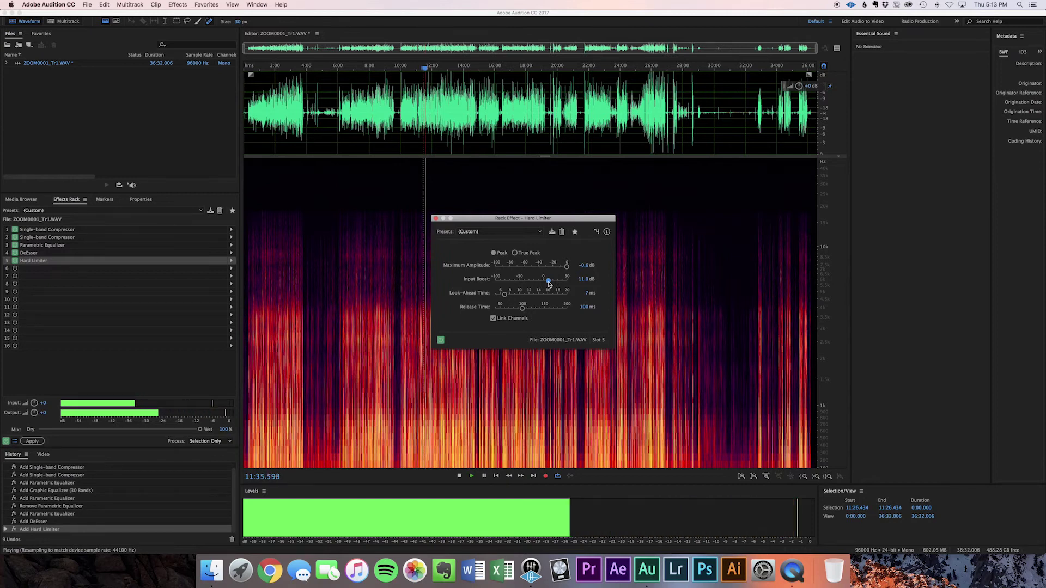
Raise the limiter's input boost to 11 dB, then stop playback and move the playhead to about 18 minutes.
drag(549, 282, 551, 282)
key(space)
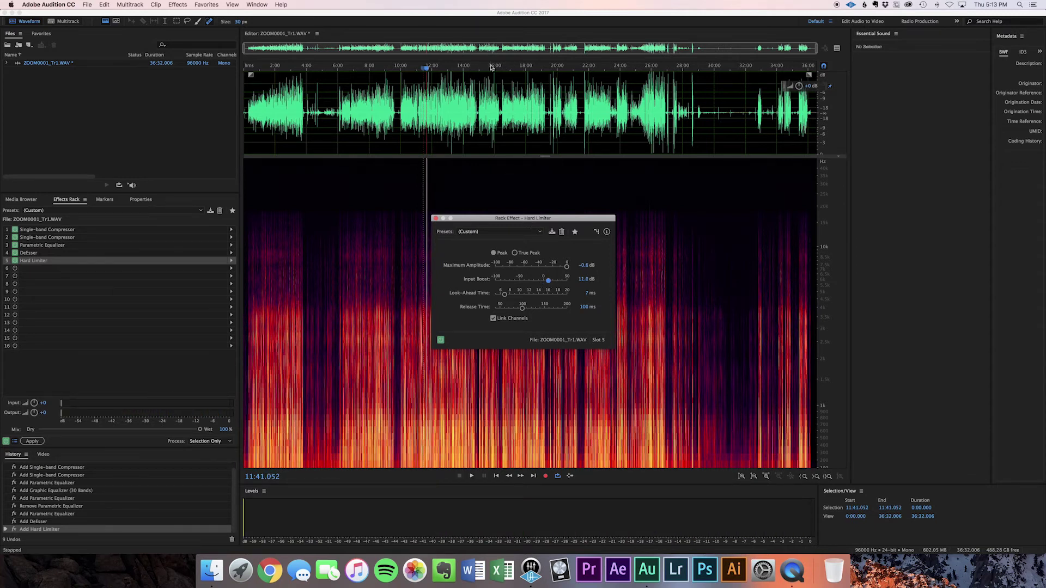
click(528, 68)
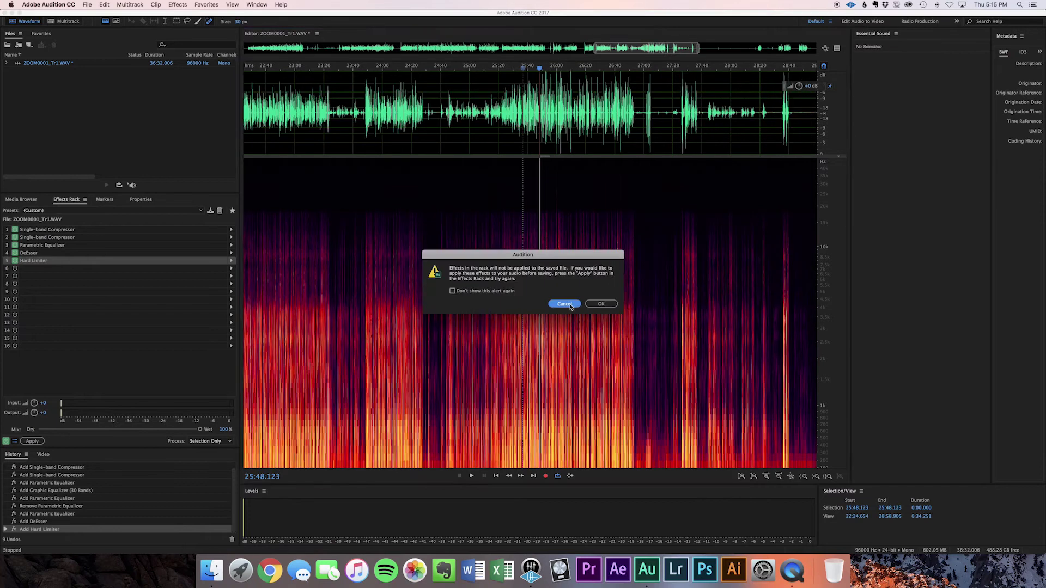
Apply the effects rack to ZOOM0001_Tr1.WAV and save the processed audio as a new file.
key(Return)
click(32, 441)
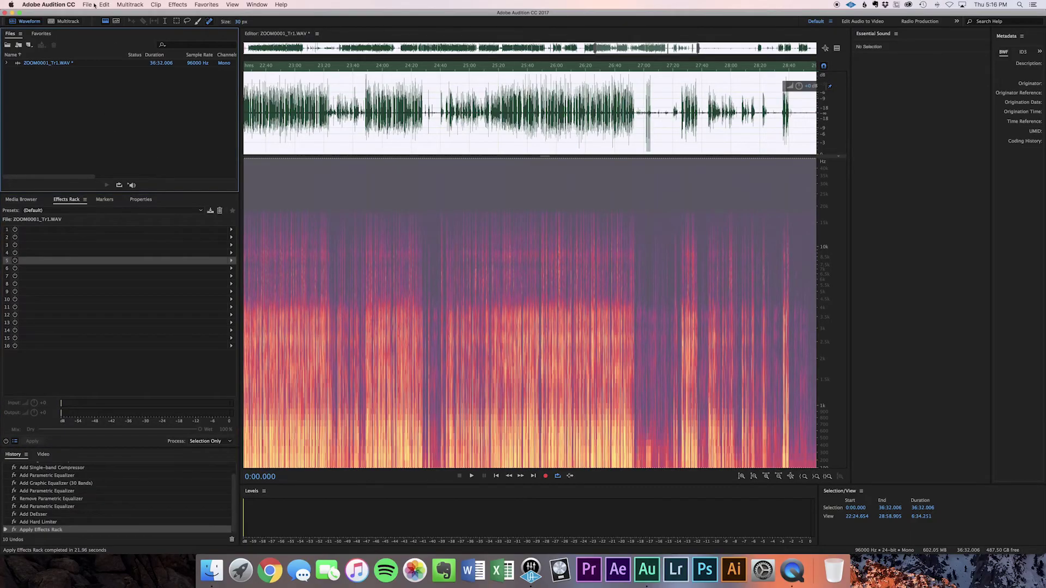
click(87, 5)
click(109, 110)
Open the original ZOOM0001_Tr1.WAV from the ZOOM0001 folder in Finder.
click(372, 300)
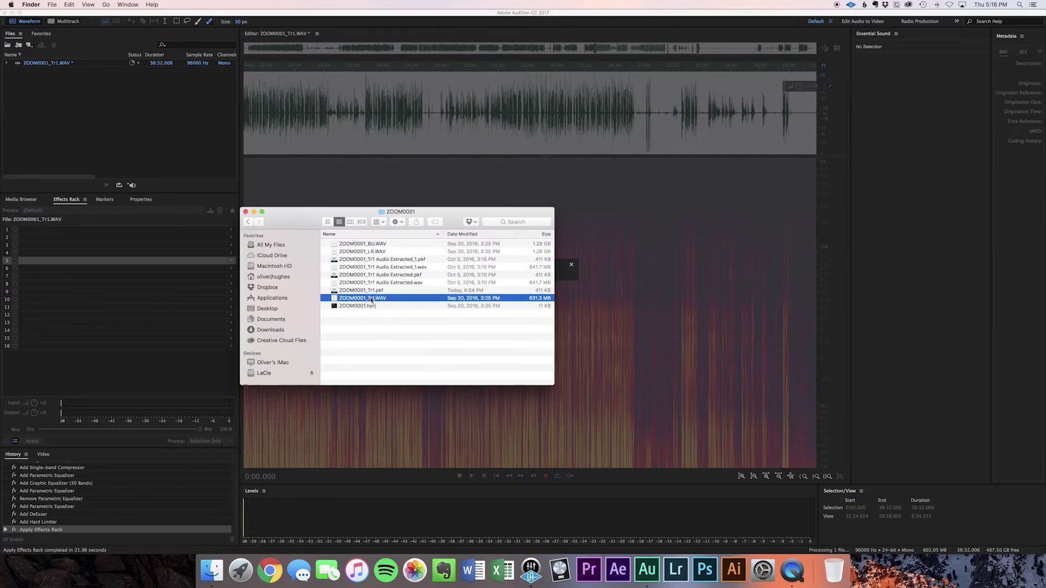
double_click(372, 299)
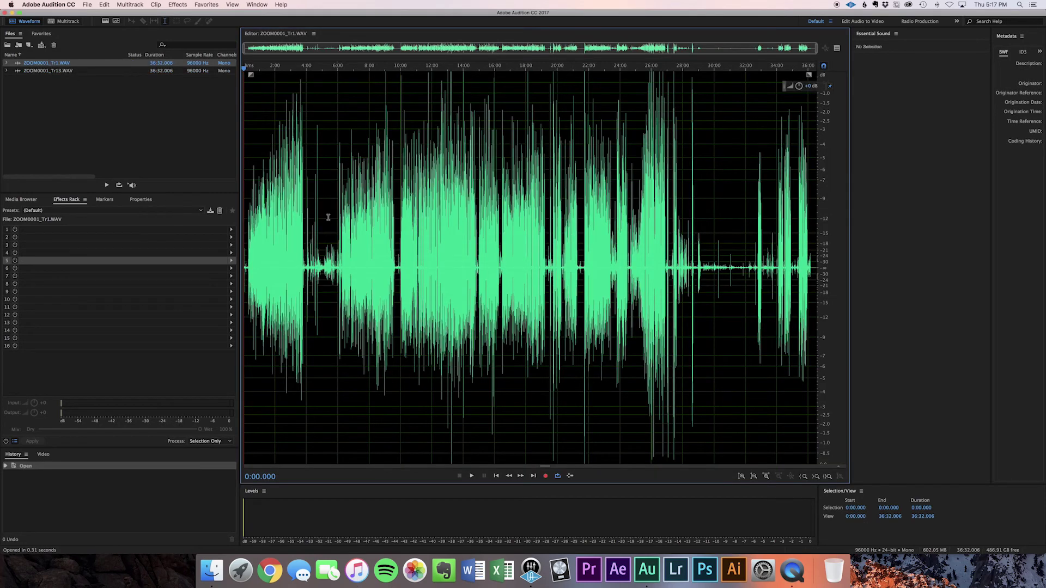
Switch to the processed ZOOM0001_Tr13.WAV in the Files panel.
click(45, 72)
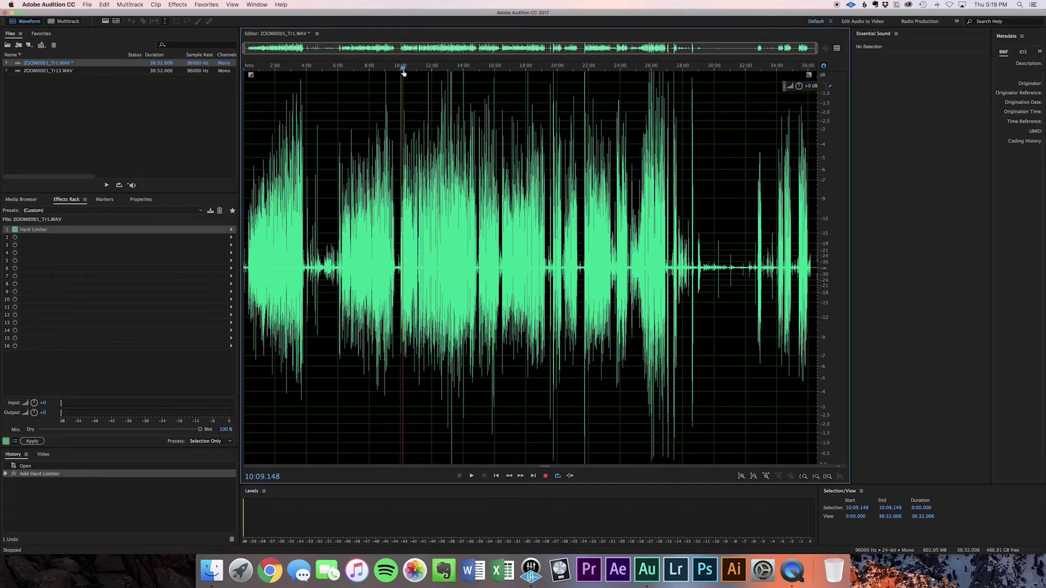
Play the unprocessed ZOOM0001_Tr1.WAV, then switch to ZOOM0001_Tr13.WAV and play the processed version.
key(space)
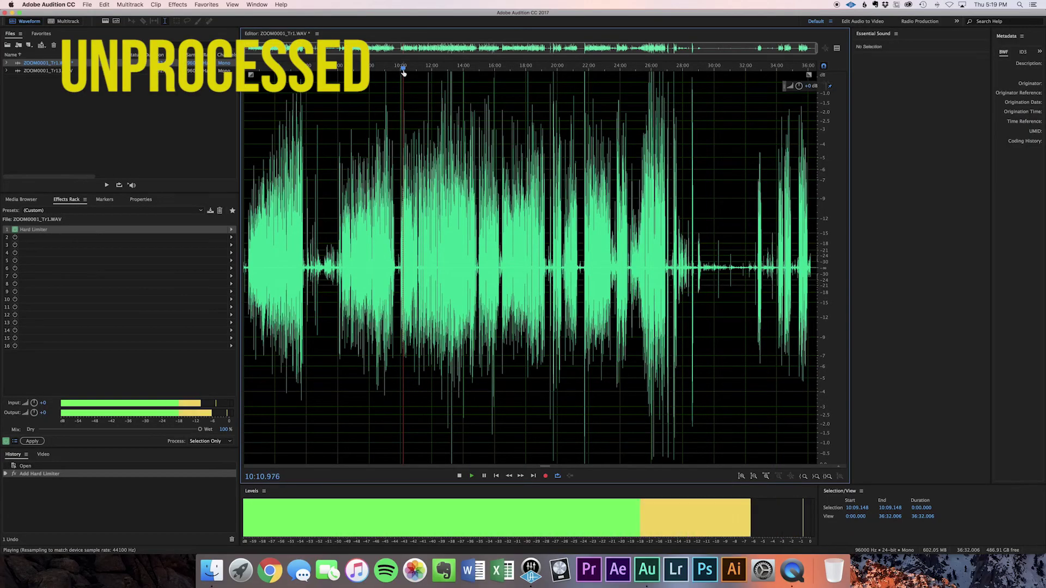
key(space)
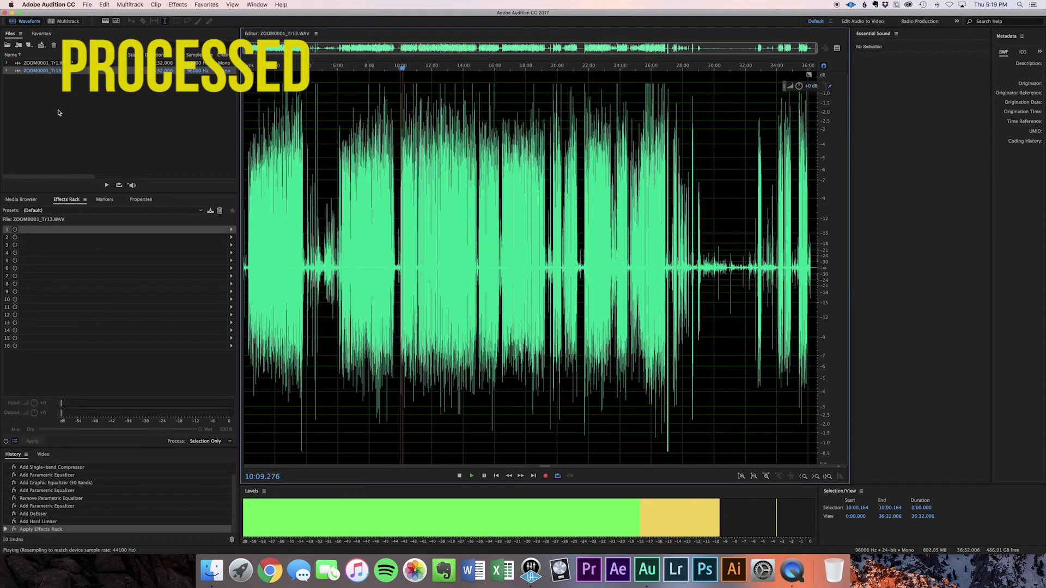
click(52, 63)
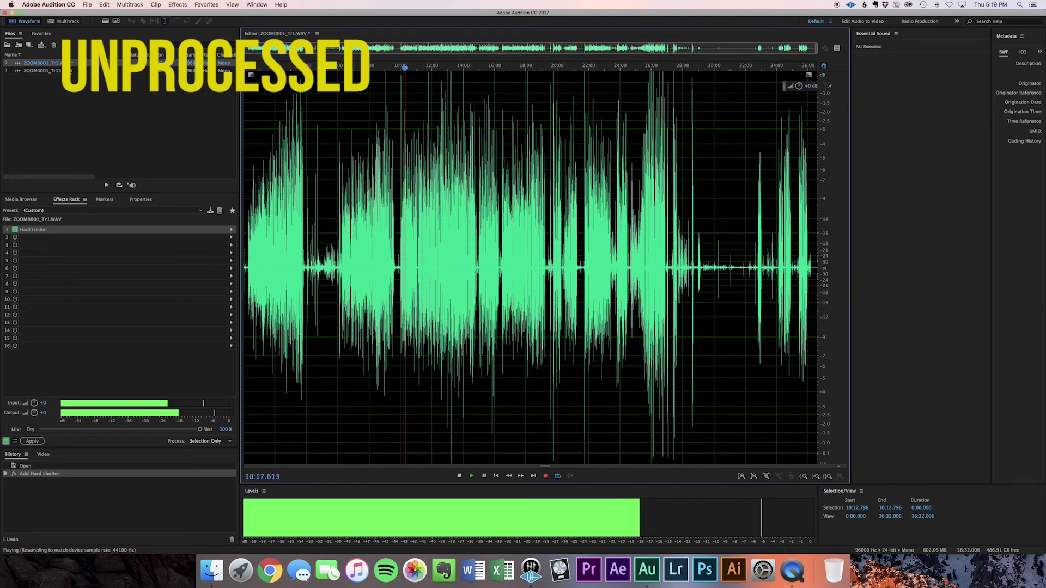
key(space)
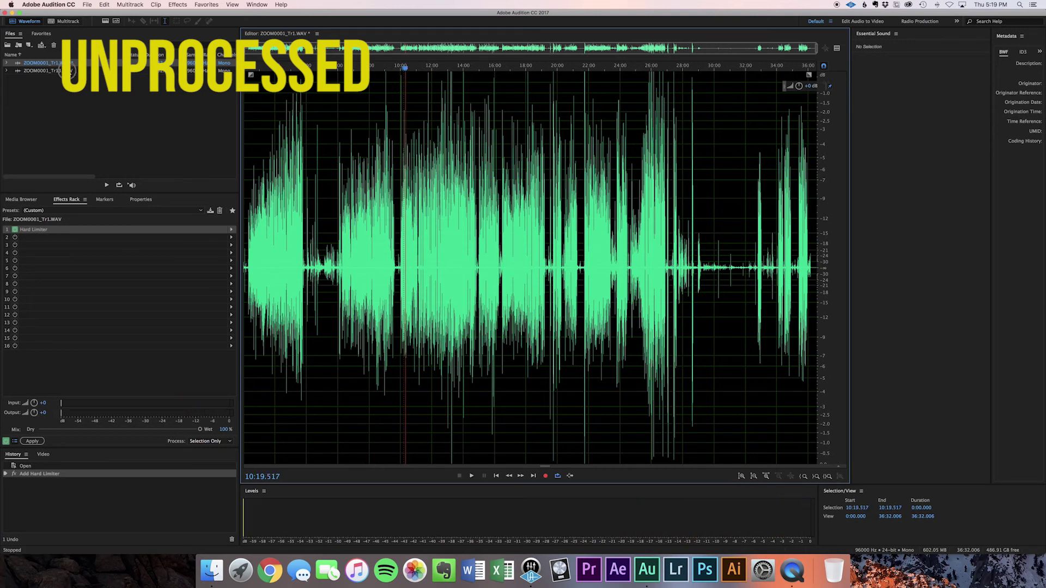
click(68, 71)
key(space)
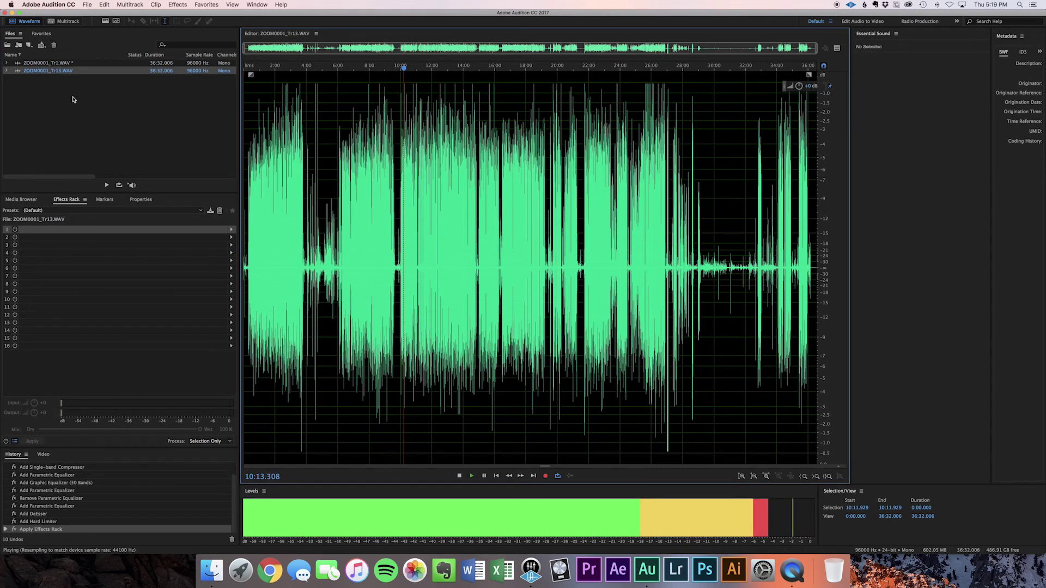